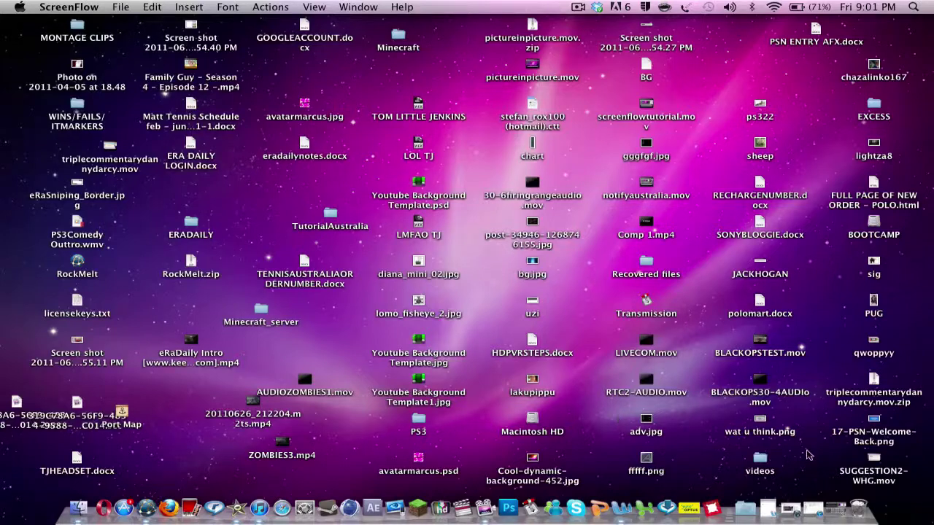
Restore the iMovie window showing the intro project with its 10-second EraDaily logo clip.
{"action": "left_click", "coordinate": [845, 502]}
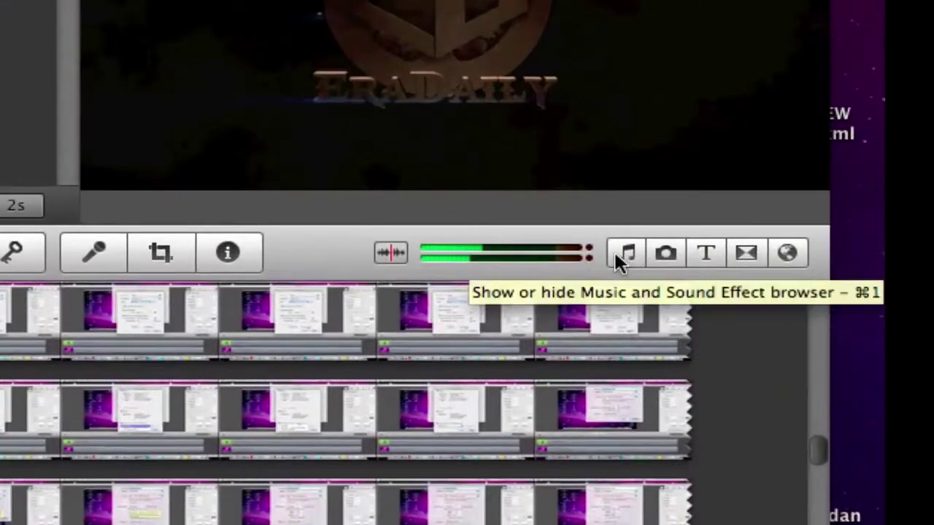
Browse the iLife Sound Effects list and audition Comedy Drum Fill.
{"action": "left_click", "coordinate": [622, 256]}
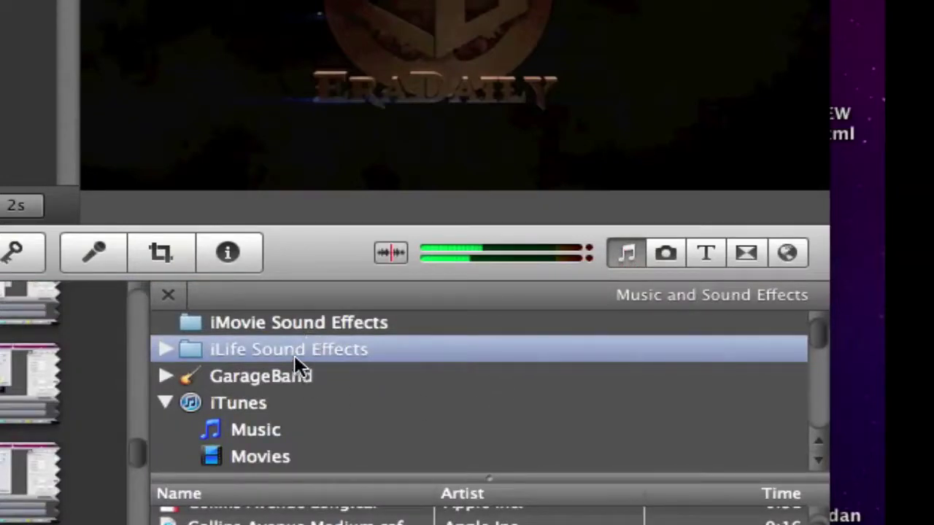
{"action": "scroll", "coordinate": [238, 405], "scroll_direction": "down", "scroll_amount": 5}
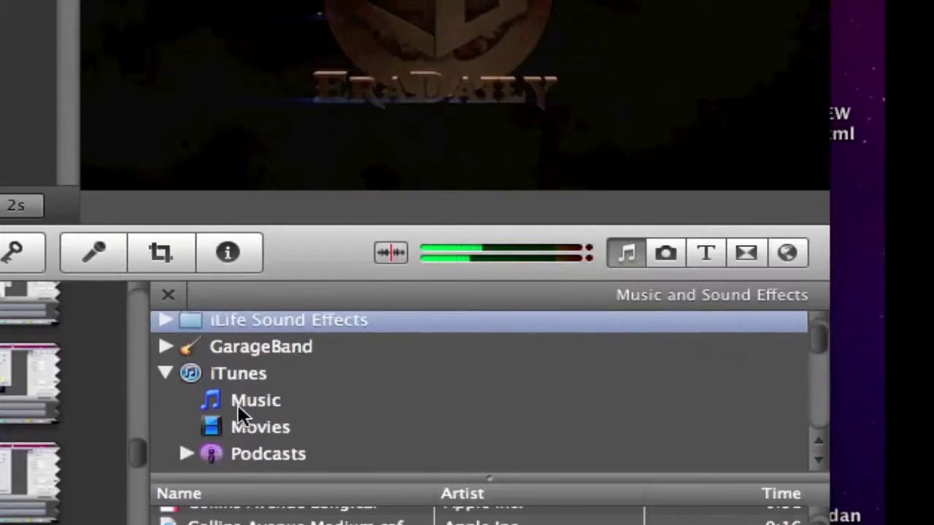
{"action": "scroll", "coordinate": [238, 405], "scroll_direction": "down", "scroll_amount": 10}
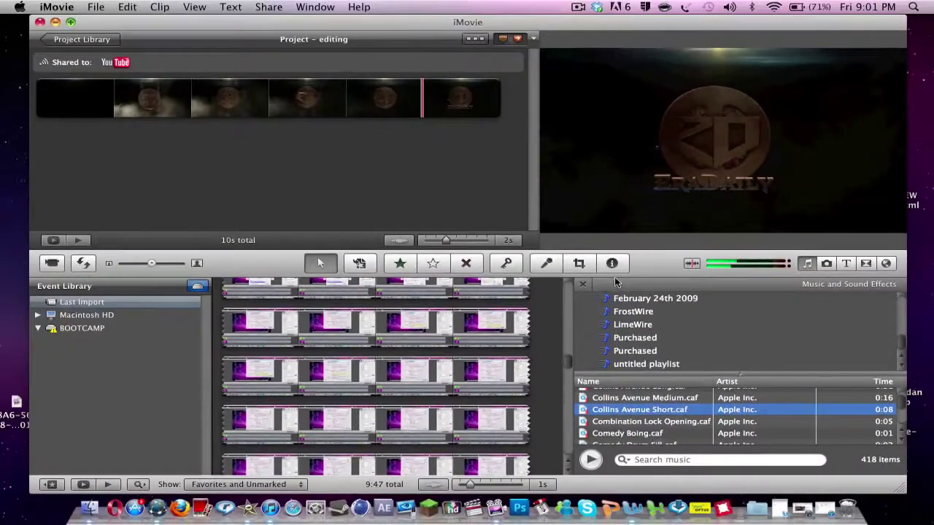
{"action": "scroll", "coordinate": [622, 335], "scroll_direction": "up", "scroll_amount": 1}
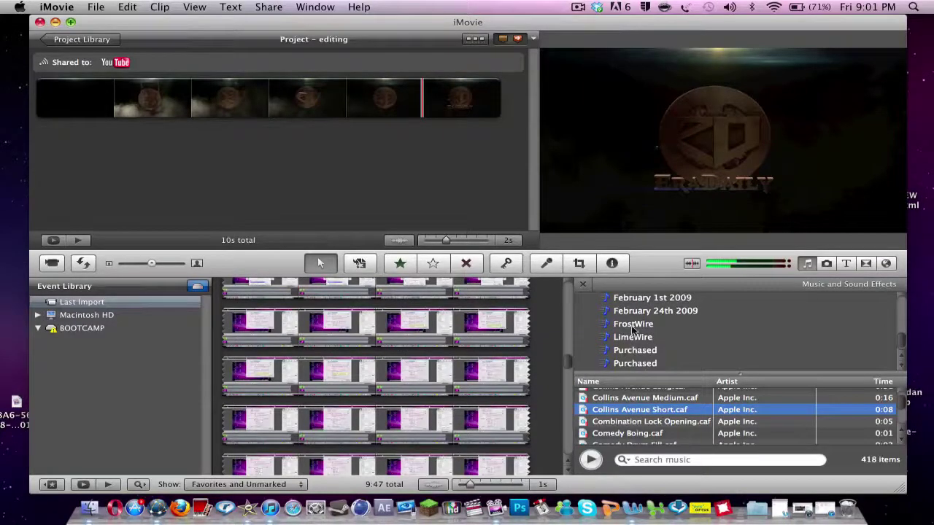
{"action": "scroll", "coordinate": [633, 332], "scroll_direction": "up", "scroll_amount": 14}
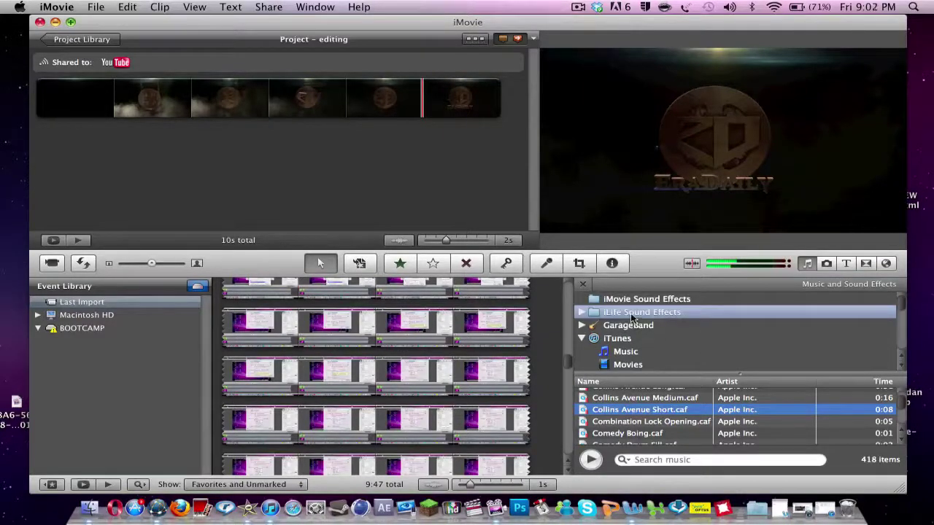
{"action": "scroll", "coordinate": [646, 430], "scroll_direction": "down", "scroll_amount": 2}
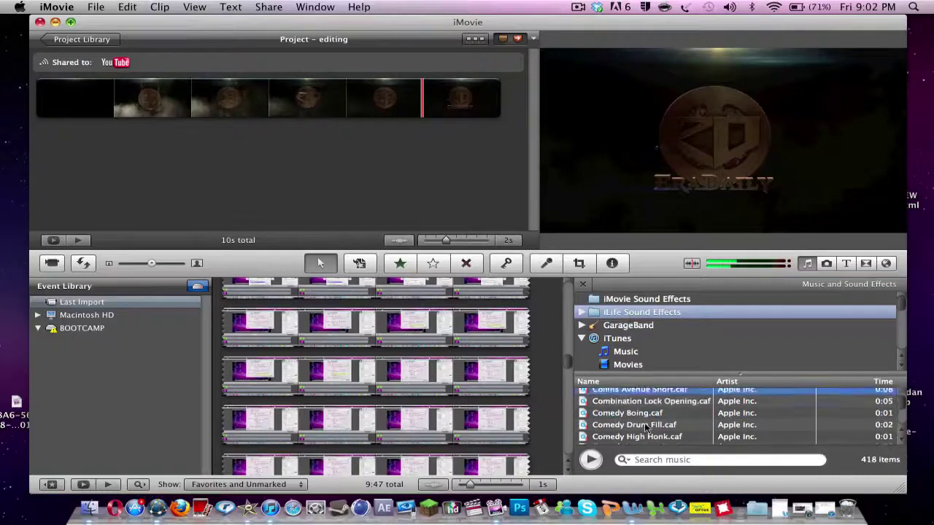
{"action": "left_click", "coordinate": [644, 424]}
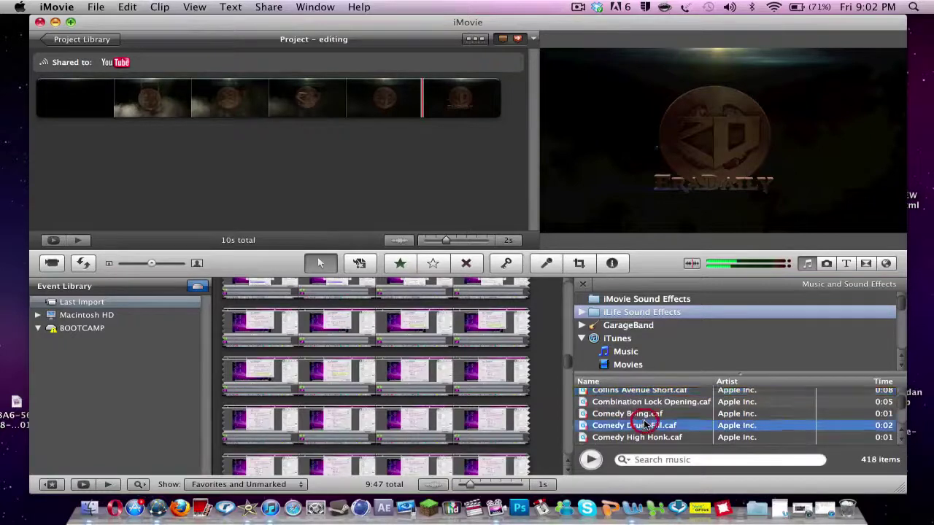
{"action": "left_click", "coordinate": [591, 459]}
Audition the Collins Avenue Short sound effect, then stop the preview.
{"action": "scroll", "coordinate": [624, 415], "scroll_direction": "up", "scroll_amount": 1}
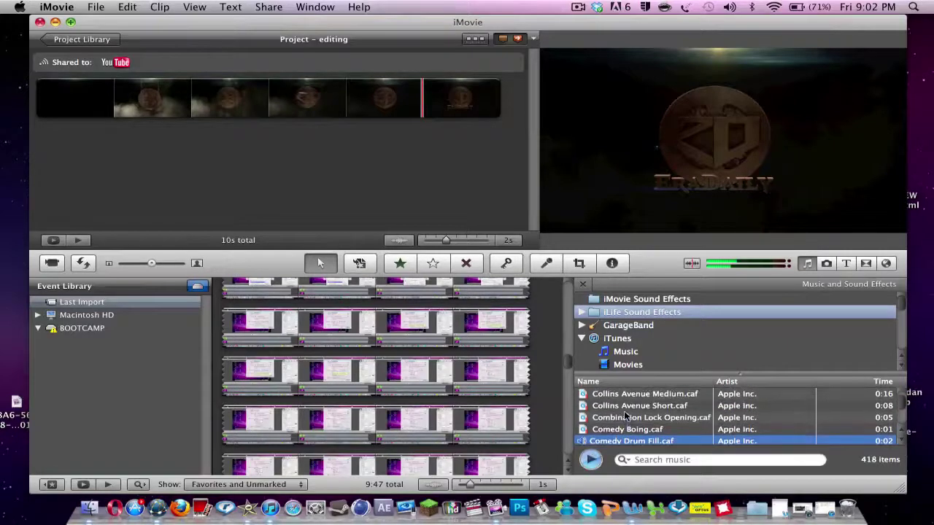
{"action": "left_click", "coordinate": [624, 415]}
{"action": "left_click", "coordinate": [622, 407]}
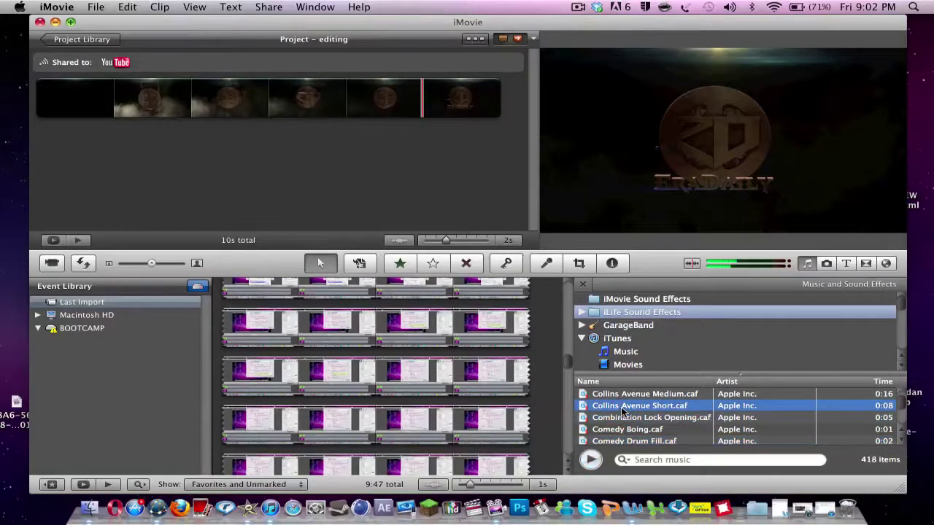
{"action": "left_click", "coordinate": [592, 466]}
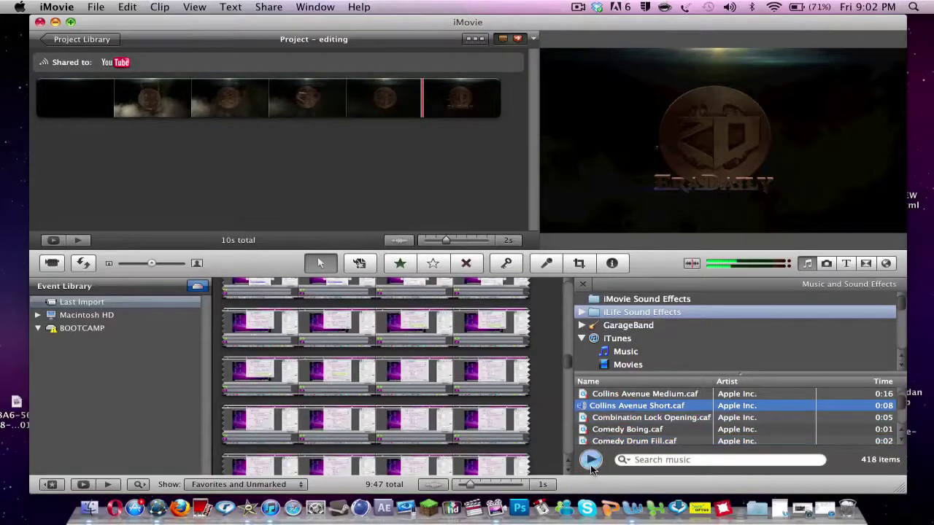
{"action": "left_click", "coordinate": [591, 466]}
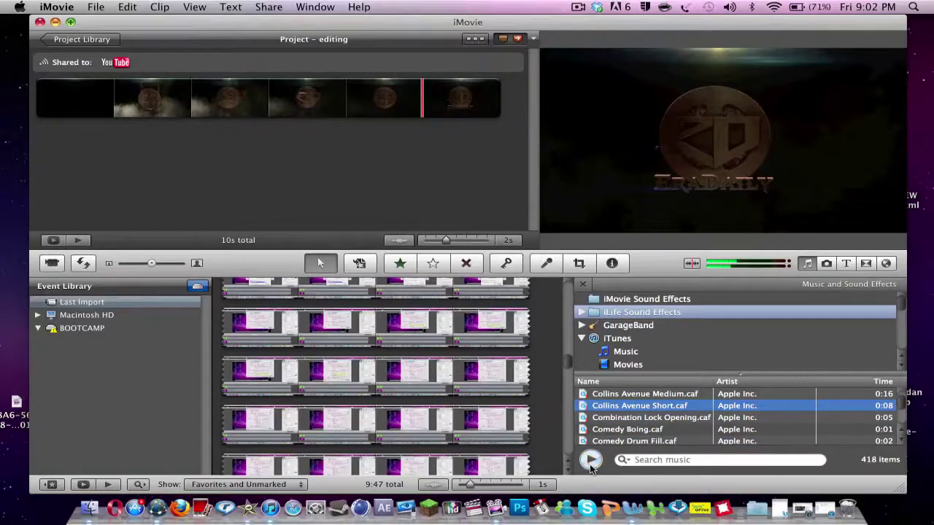
Place Collins Avenue Short under the intro clip and lower the computer's speaker volume.
{"action": "left_click_drag", "start_coordinate": [624, 409], "coordinate": [41, 102]}
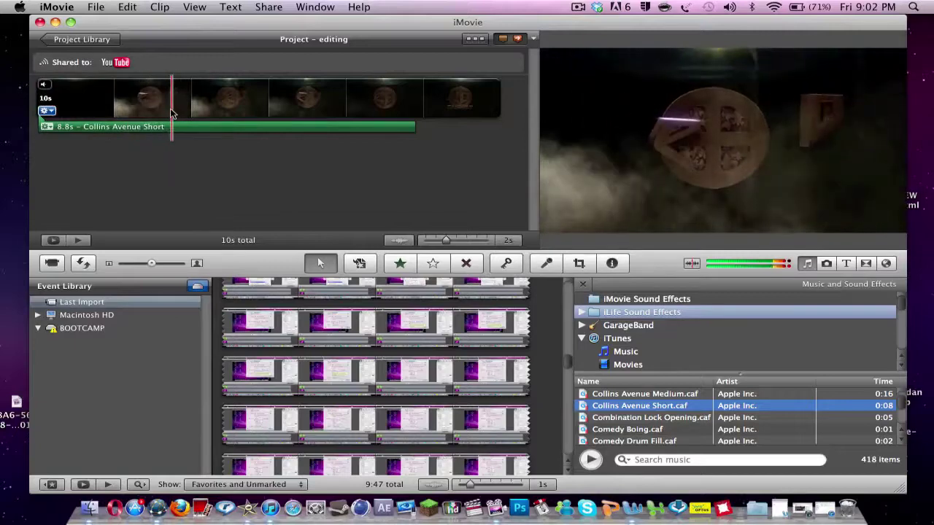
{"action": "key", "text": "XF86AudioLowerVolume"}
{"action": "key", "text": "XF86AudioLowerVolume"}
{"action": "key", "text": "XF86AudioLowerVolume"}
{"action": "key", "text": "XF86AudioLowerVolume"}
{"action": "key", "text": "XF86AudioLowerVolume"}
{"action": "key", "text": "XF86AudioLowerVolume"}
{"action": "key", "text": "XF86AudioLowerVolume"}
{"action": "key", "text": "XF86AudioLowerVolume"}
{"action": "key", "text": "XF86AudioLowerVolume"}
{"action": "key", "text": "XF86AudioLowerVolume"}
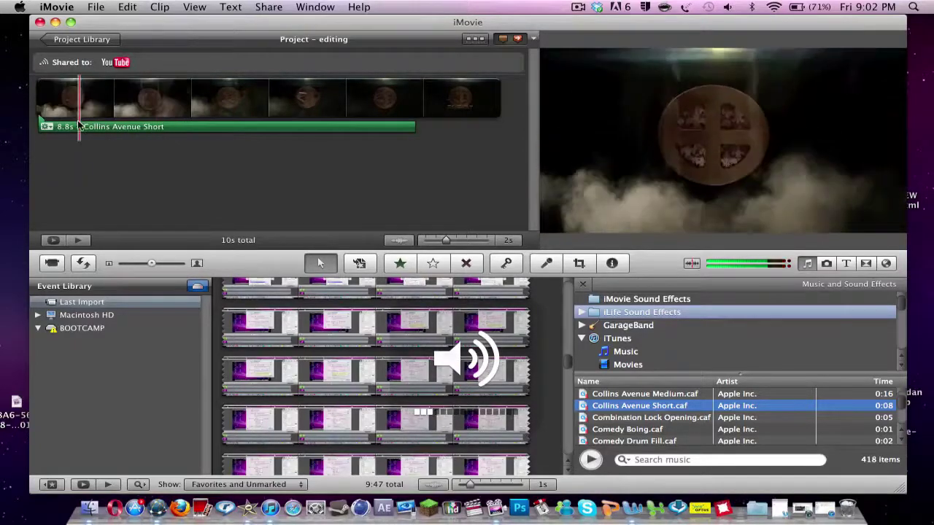
Lower the Collins Avenue Short sound effect's volume to 19%.
{"action": "left_click", "coordinate": [45, 127]}
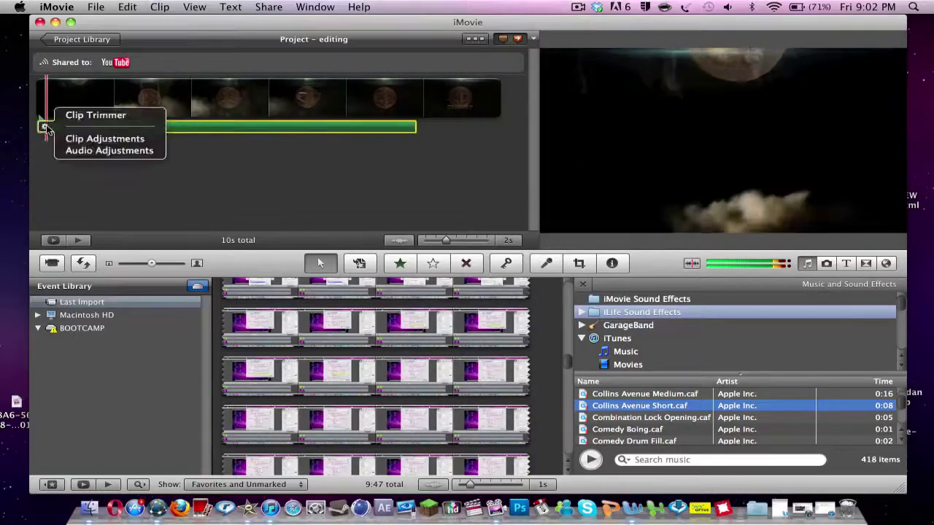
{"action": "left_click", "coordinate": [82, 151]}
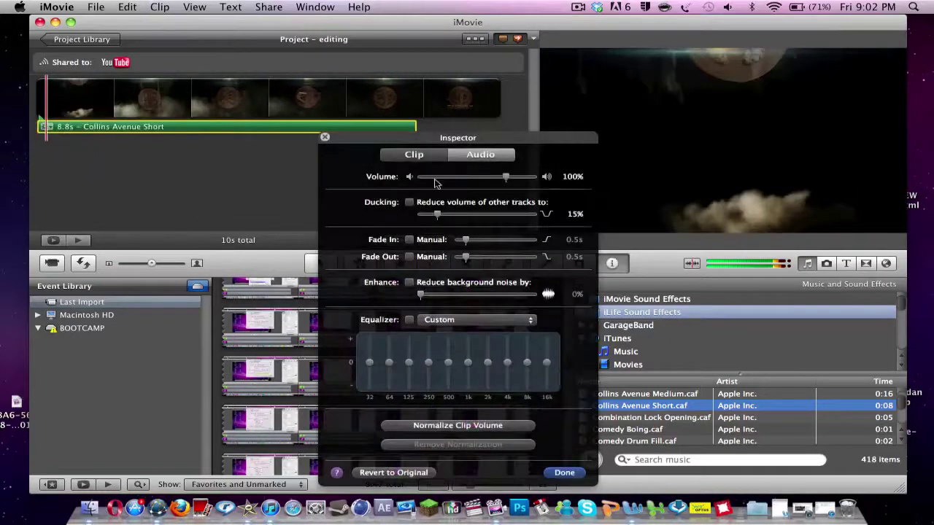
{"action": "left_click", "coordinate": [437, 177]}
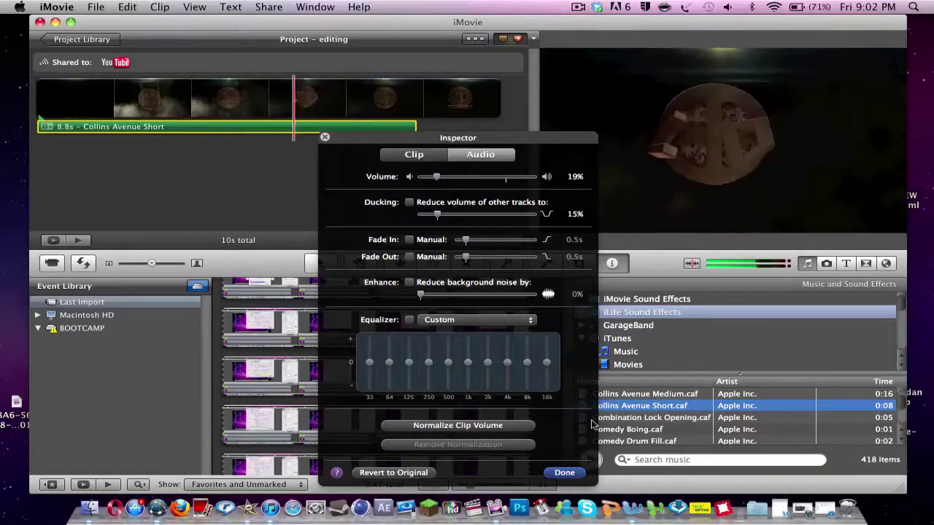
{"action": "left_click", "coordinate": [565, 473]}
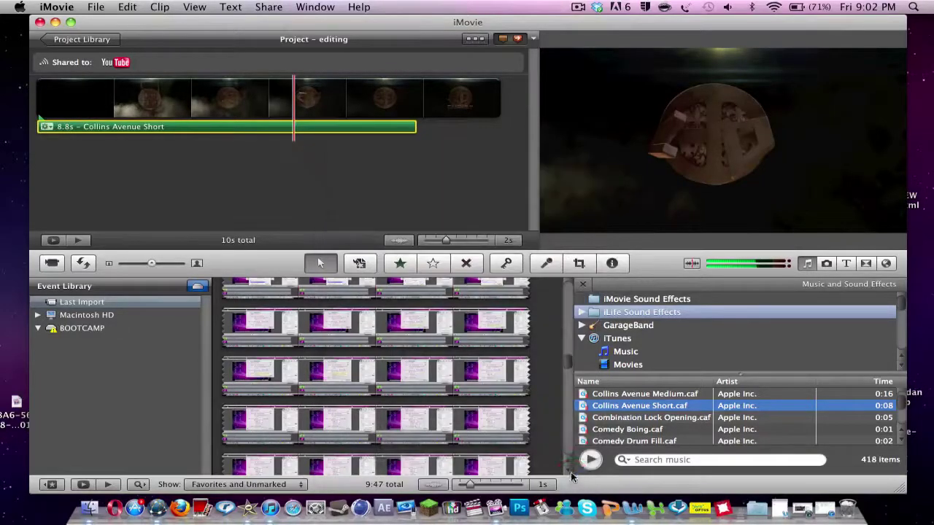
Play the project from the start and raise the speaker volume.
{"action": "left_click", "coordinate": [41, 91]}
{"action": "key", "text": "space"}
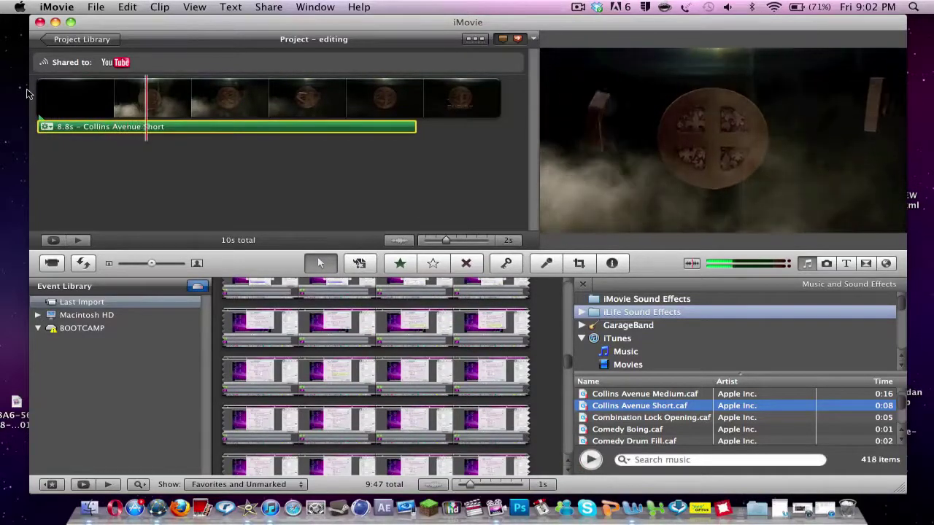
{"action": "key", "text": "XF86AudioRaiseVolume"}
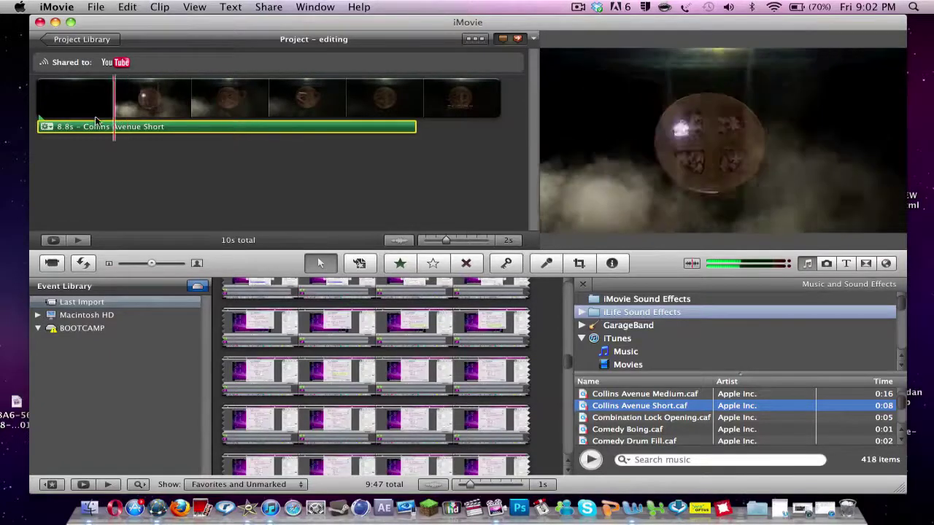
Set the Collins Avenue Short sound effect's volume to 84%.
{"action": "left_click", "coordinate": [44, 126]}
{"action": "left_click", "coordinate": [70, 151]}
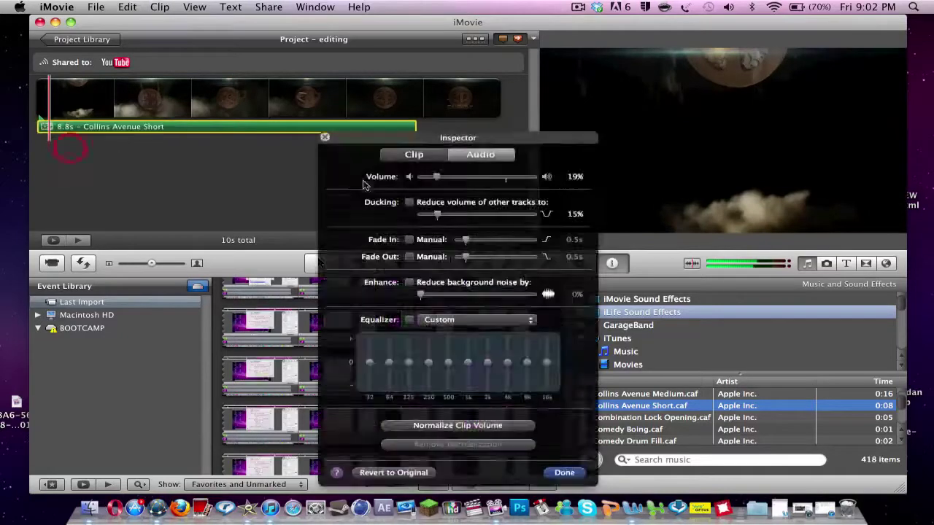
{"action": "left_click_drag", "start_coordinate": [505, 177], "coordinate": [492, 177]}
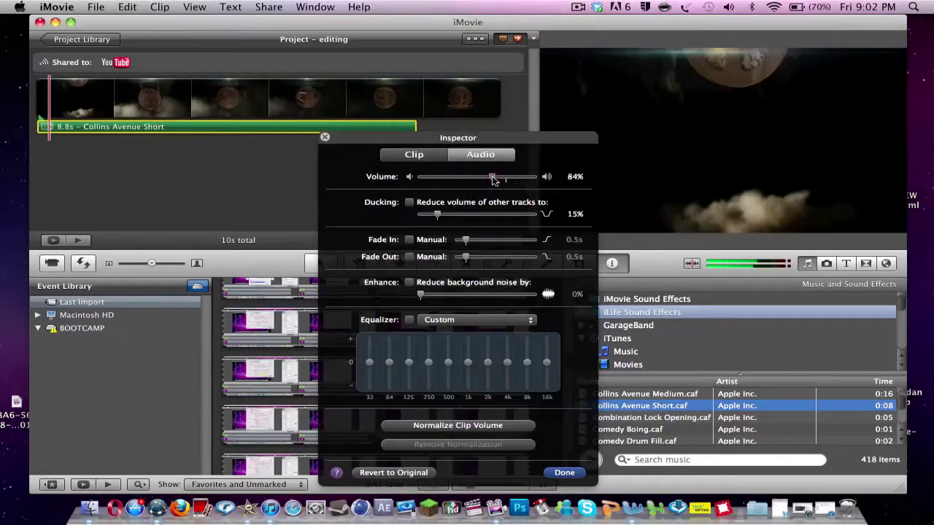
{"action": "left_click", "coordinate": [564, 473]}
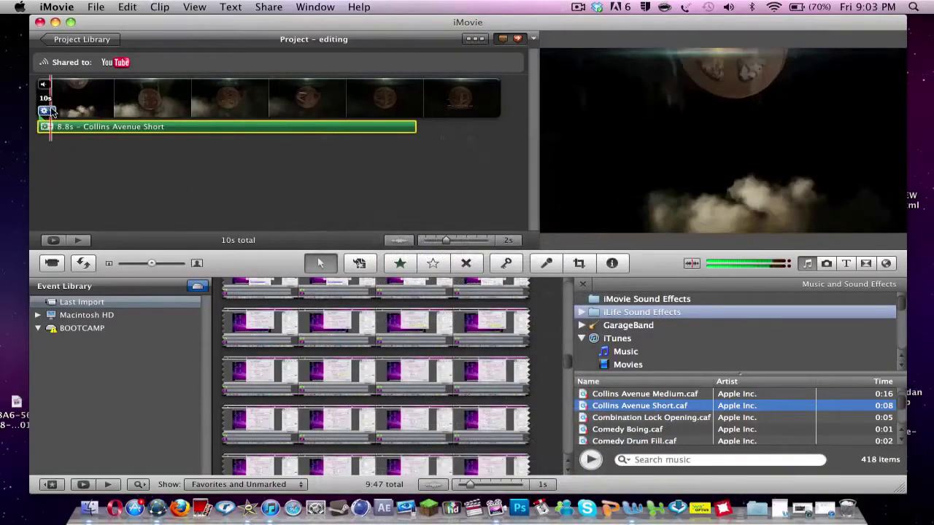
Mute the logo video clip's own audio to 0% volume.
{"action": "left_click", "coordinate": [47, 111]}
{"action": "left_click", "coordinate": [70, 151]}
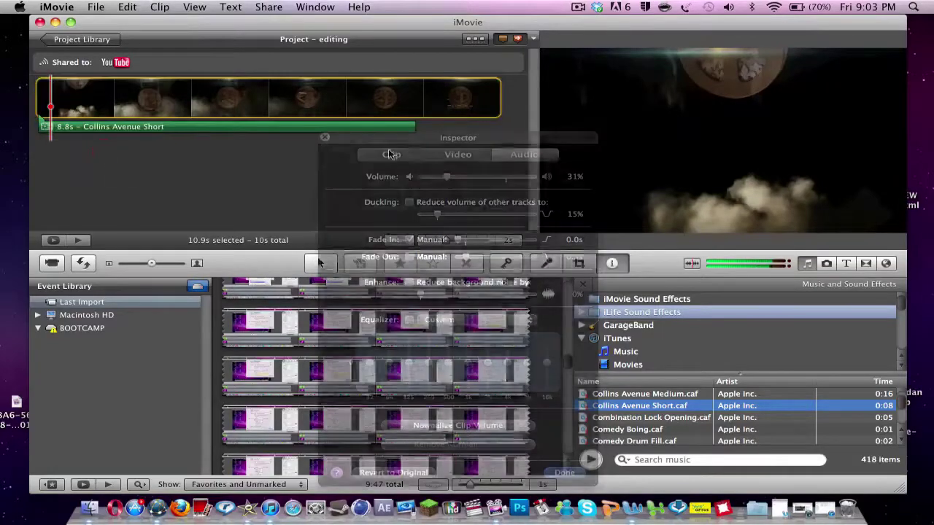
{"action": "left_click", "coordinate": [422, 177]}
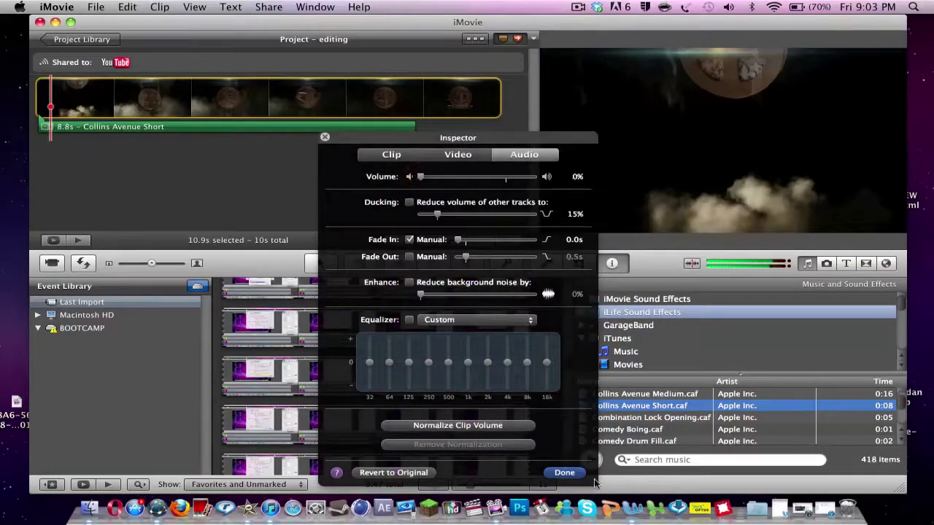
{"action": "left_click", "coordinate": [564, 472]}
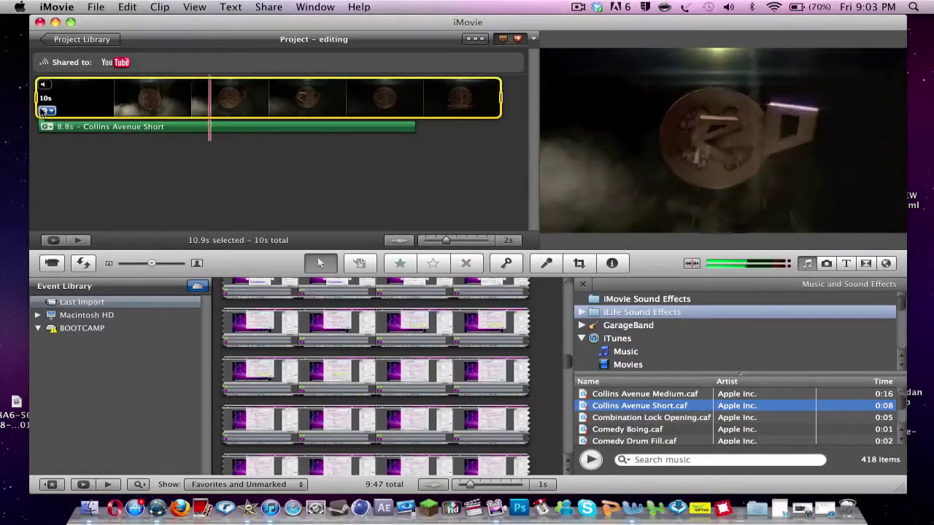
{"action": "key", "text": "space"}
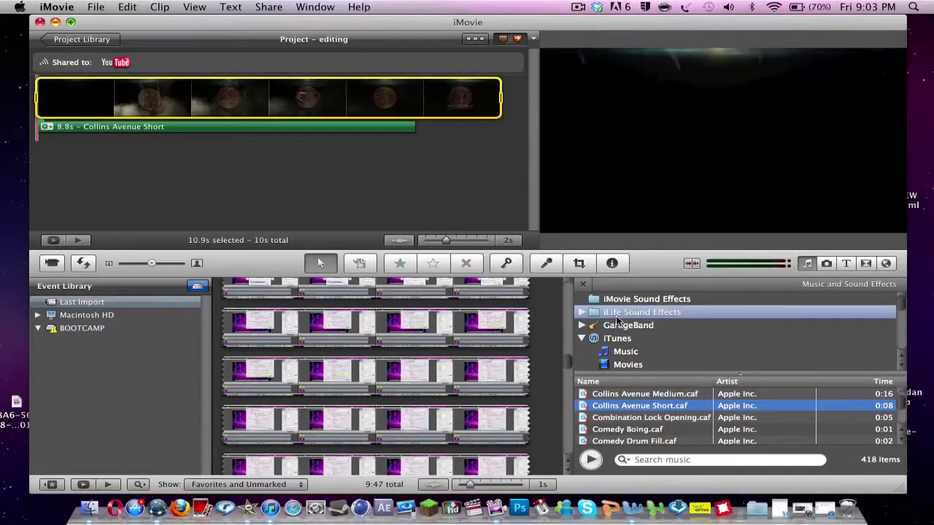
{"action": "scroll", "coordinate": [617, 320], "scroll_direction": "down", "scroll_amount": 5}
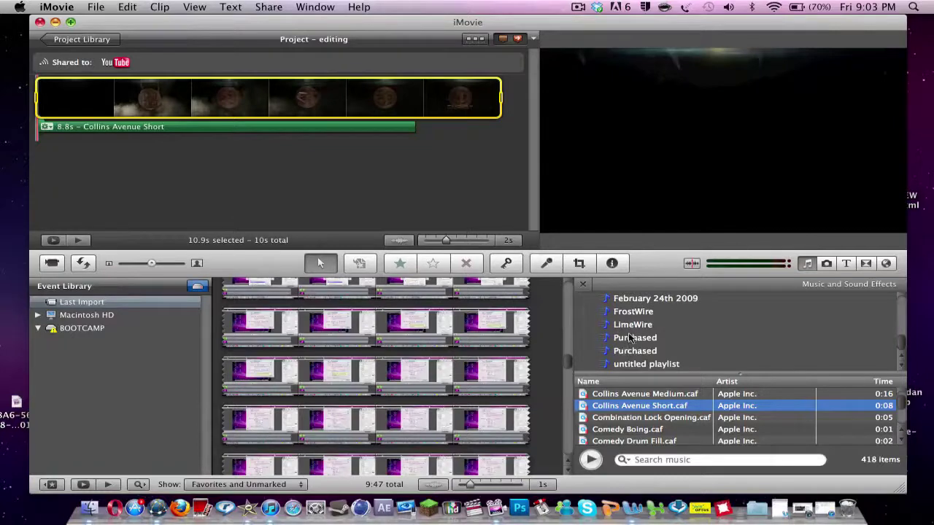
{"action": "scroll", "coordinate": [631, 338], "scroll_direction": "up", "scroll_amount": 5}
{"action": "scroll", "coordinate": [636, 435], "scroll_direction": "up", "scroll_amount": 5}
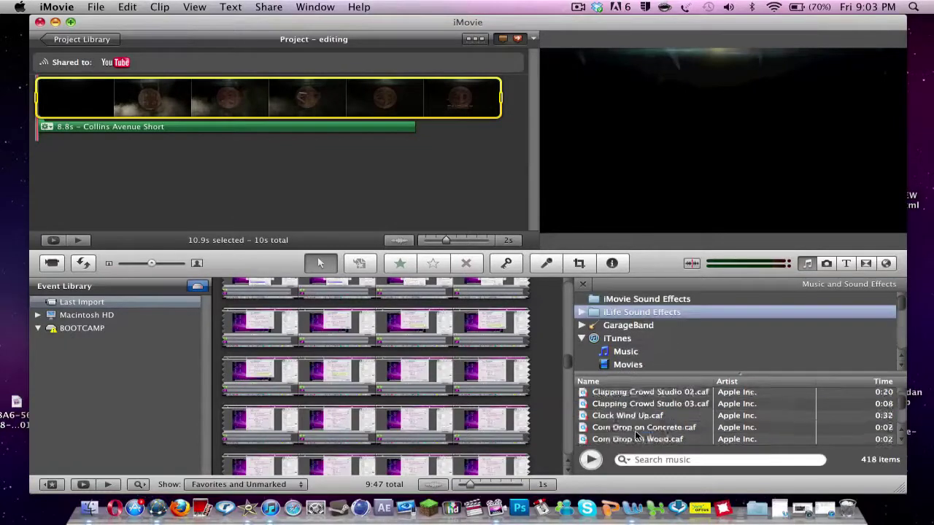
{"action": "scroll", "coordinate": [636, 436], "scroll_direction": "up", "scroll_amount": 10}
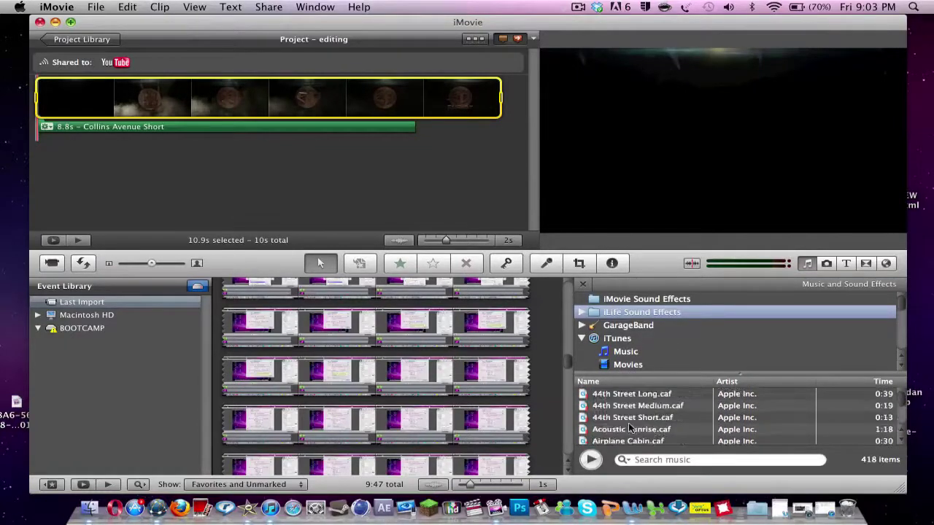
{"action": "left_click", "coordinate": [624, 339]}
{"action": "scroll", "coordinate": [625, 344], "scroll_direction": "down", "scroll_amount": 2}
{"action": "scroll", "coordinate": [624, 344], "scroll_direction": "down", "scroll_amount": 1}
{"action": "scroll", "coordinate": [624, 338], "scroll_direction": "up", "scroll_amount": 4}
{"action": "left_click", "coordinate": [629, 314]}
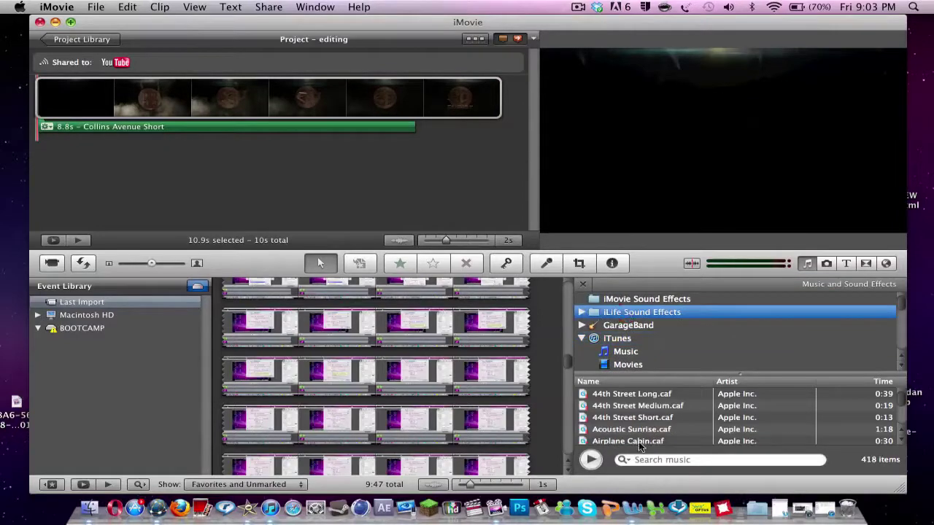
Replace Collins Avenue Short with 44th Street Short, trimmed to 6 seconds.
{"action": "left_click", "coordinate": [382, 127]}
{"action": "key", "text": "Delete"}
{"action": "left_click", "coordinate": [639, 419]}
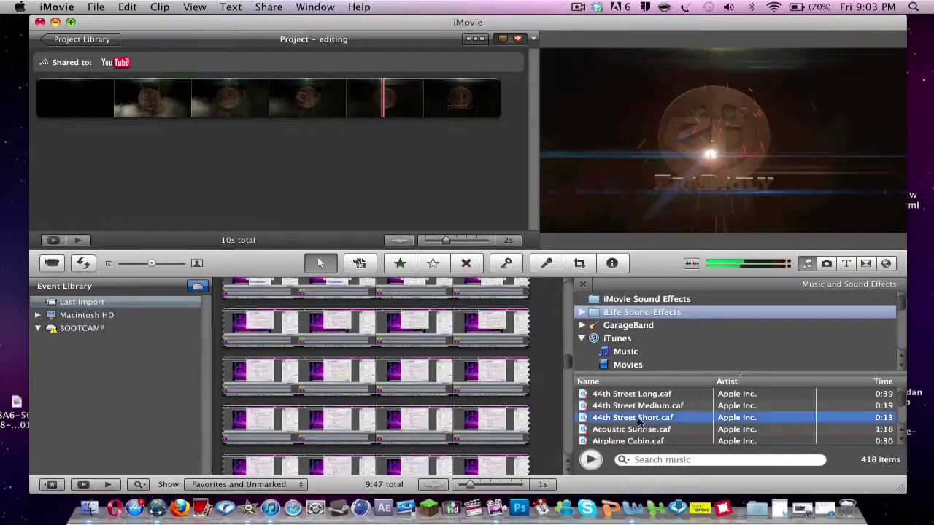
{"action": "left_click_drag", "start_coordinate": [639, 422], "coordinate": [40, 97]}
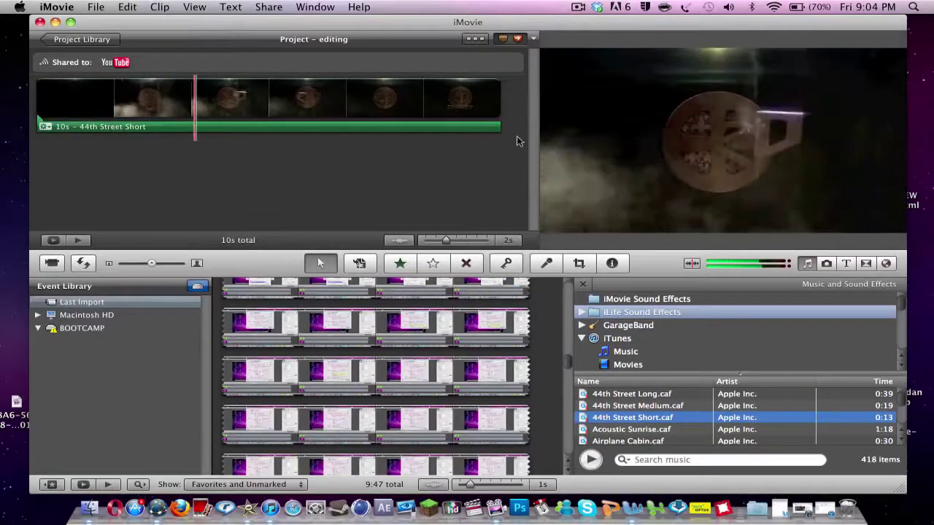
{"action": "left_click_drag", "start_coordinate": [499, 127], "coordinate": [301, 123]}
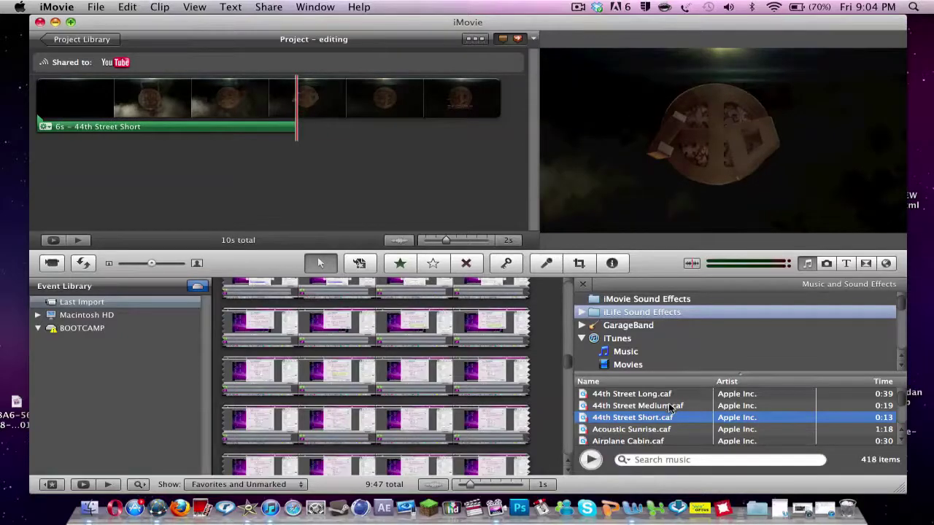
Add the 4.8-second 44th Street Medium effect after the Short track and play it.
{"action": "left_click_drag", "start_coordinate": [668, 413], "coordinate": [299, 125]}
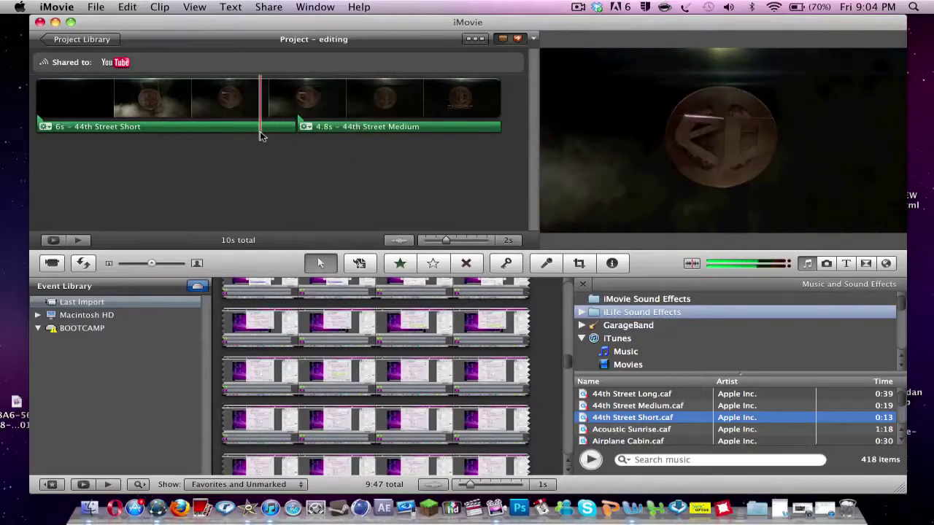
{"action": "key", "text": "space"}
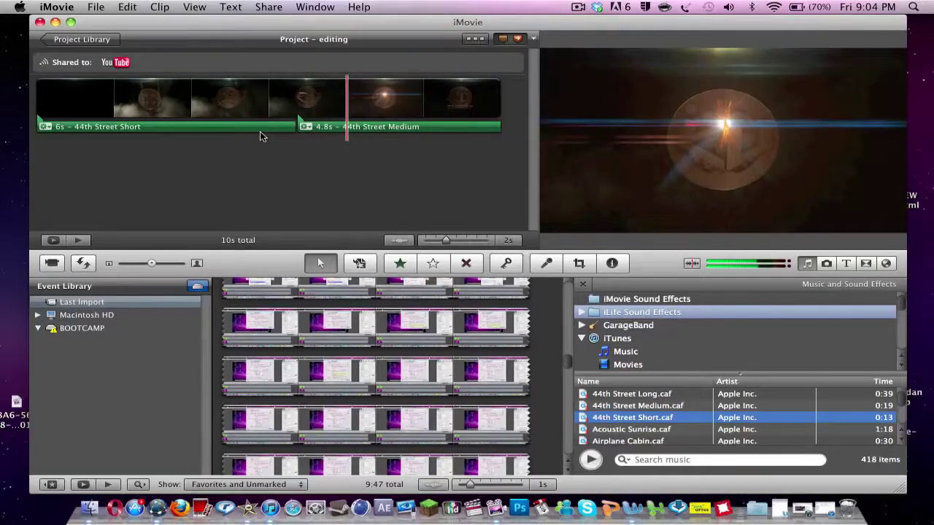
Move 44th Street Medium to the project start, stacked with 44th Street Short.
{"action": "left_click_drag", "start_coordinate": [341, 129], "coordinate": [57, 141]}
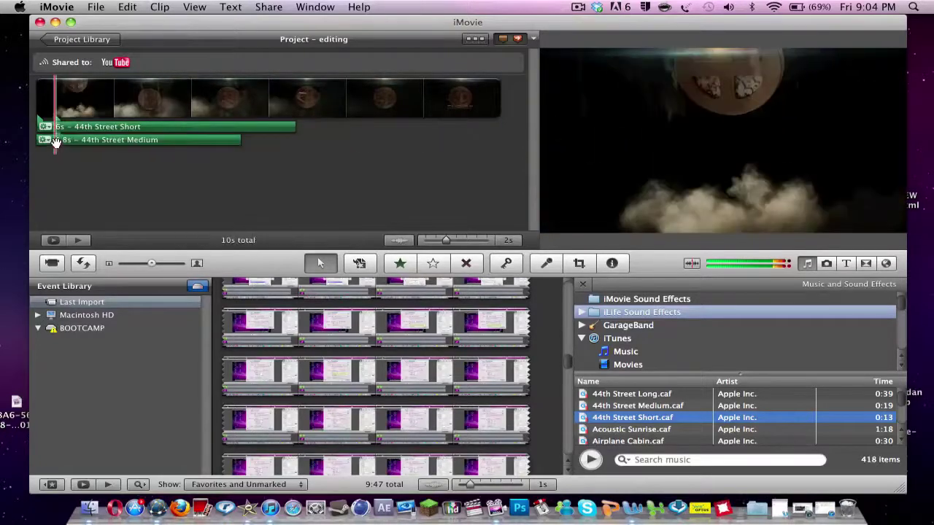